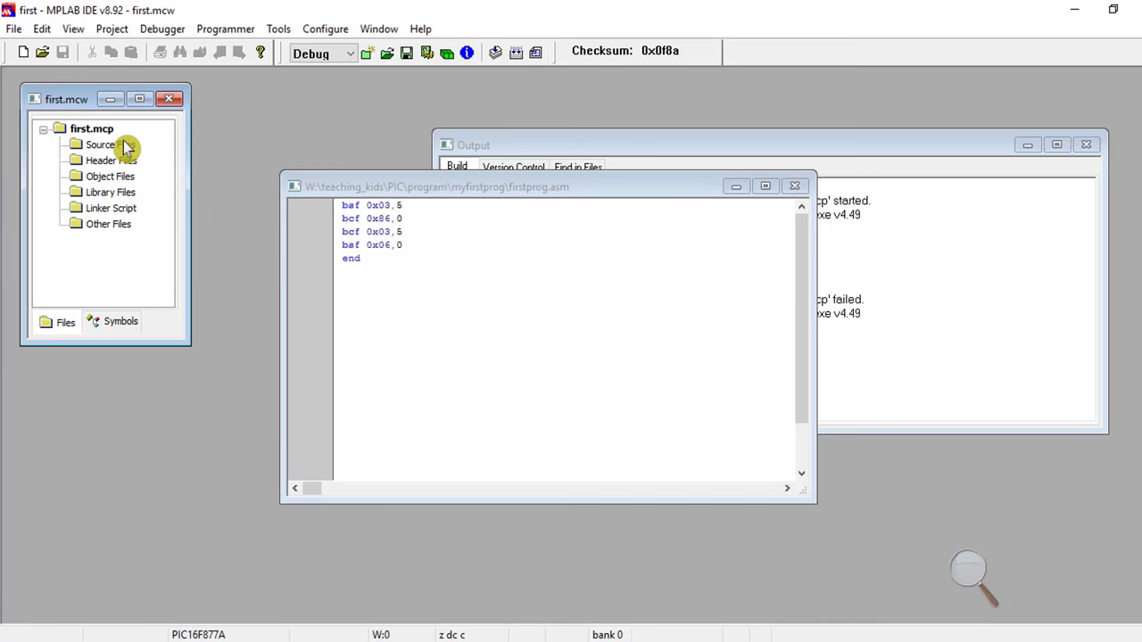
Add the assembly file firstprog.asm to the project's Source Files
right_click(128, 149)
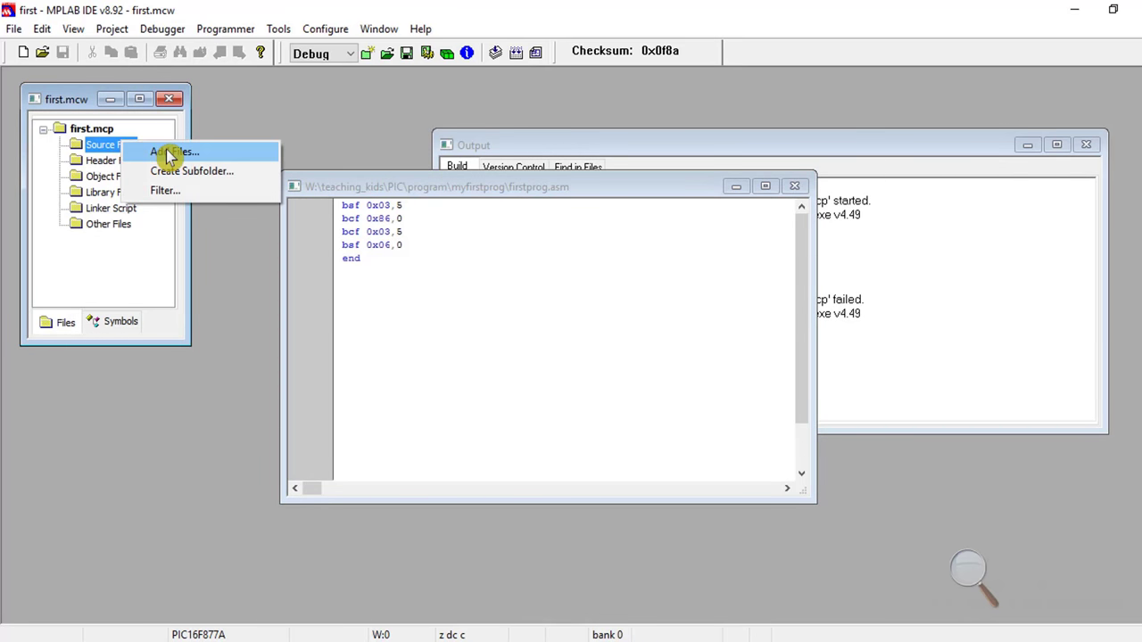
click(153, 152)
click(43, 89)
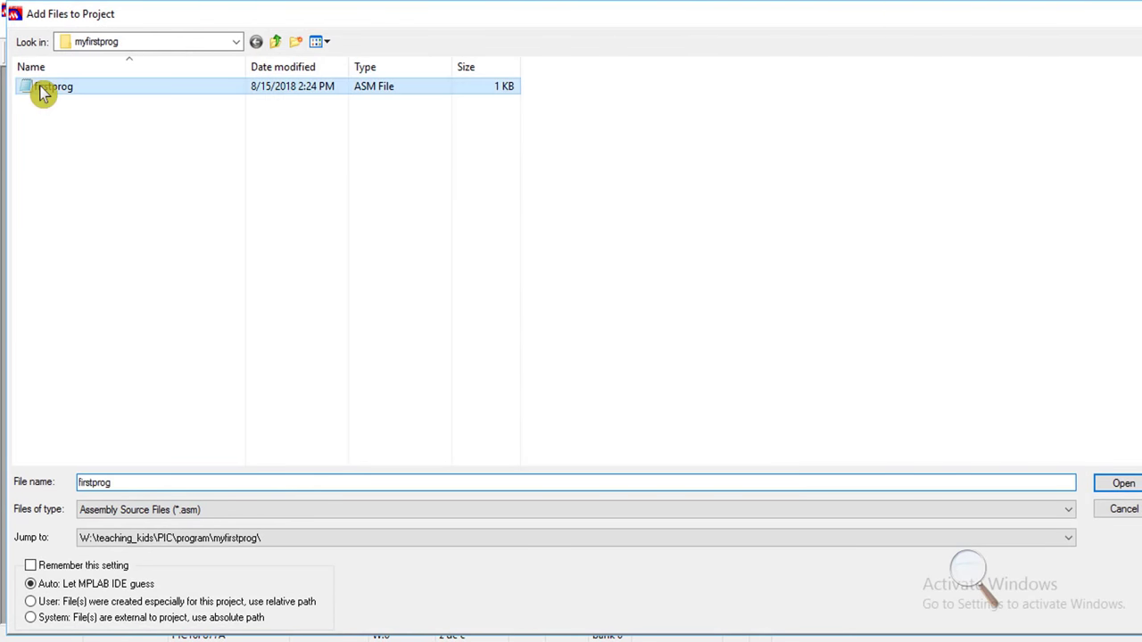
click(1106, 480)
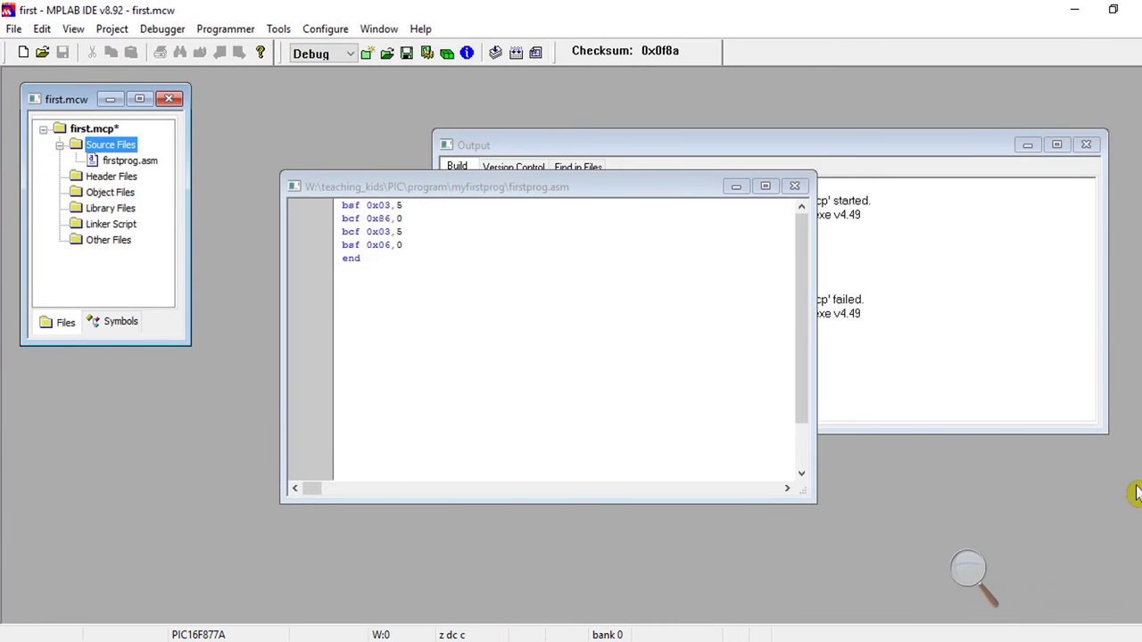
click(140, 163)
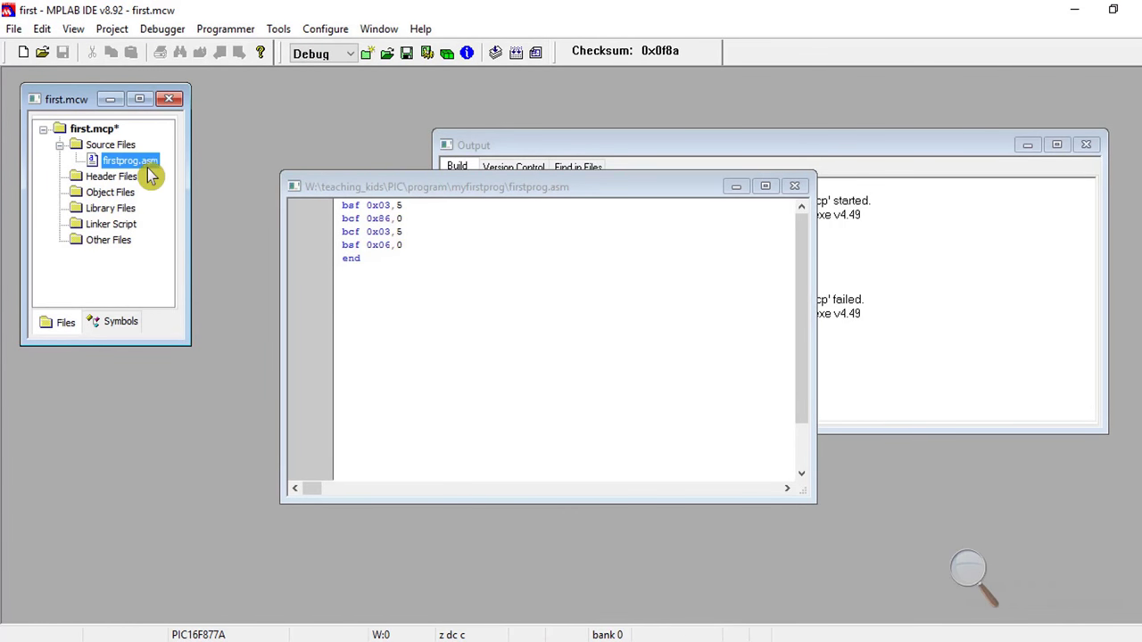
Build the project, choosing Absolute code generation, and return to the firstprog.asm source
click(497, 54)
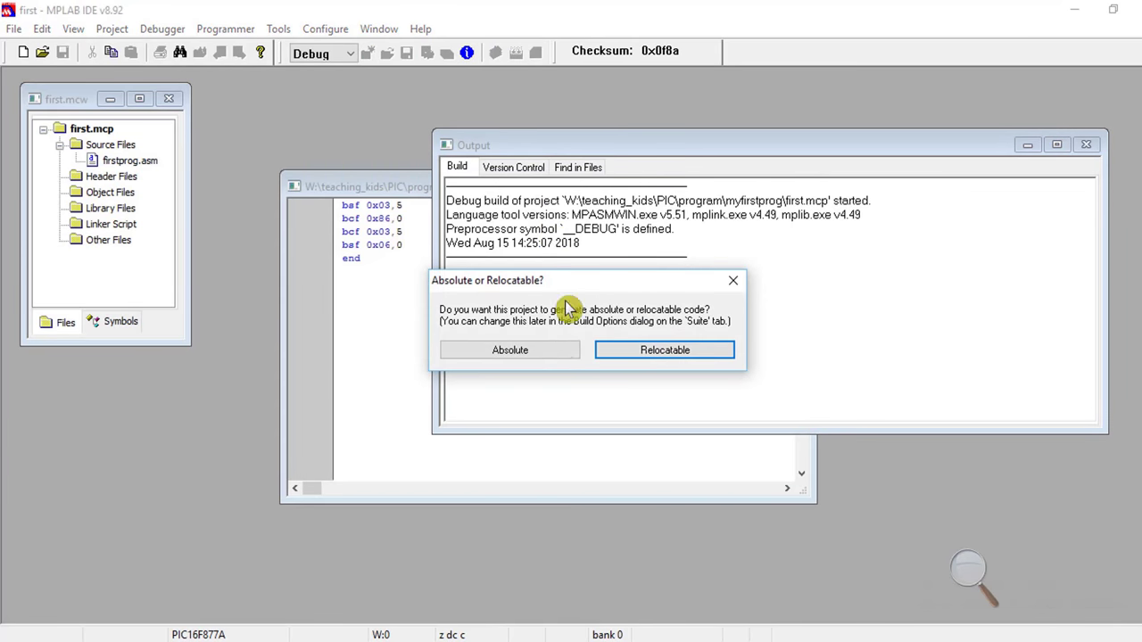
click(555, 350)
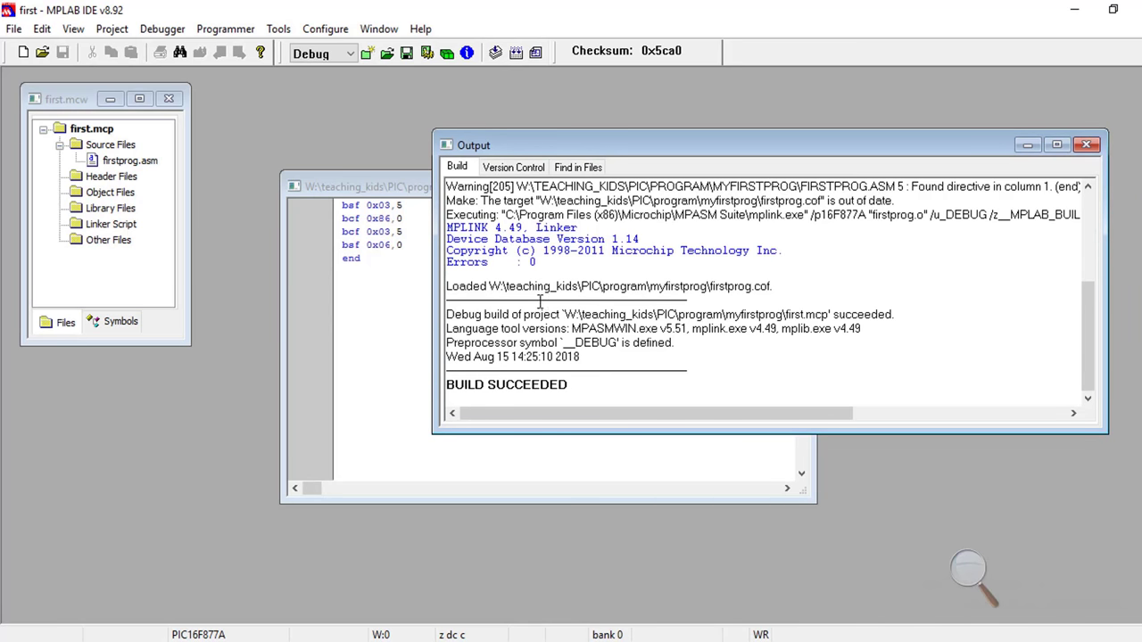
click(352, 294)
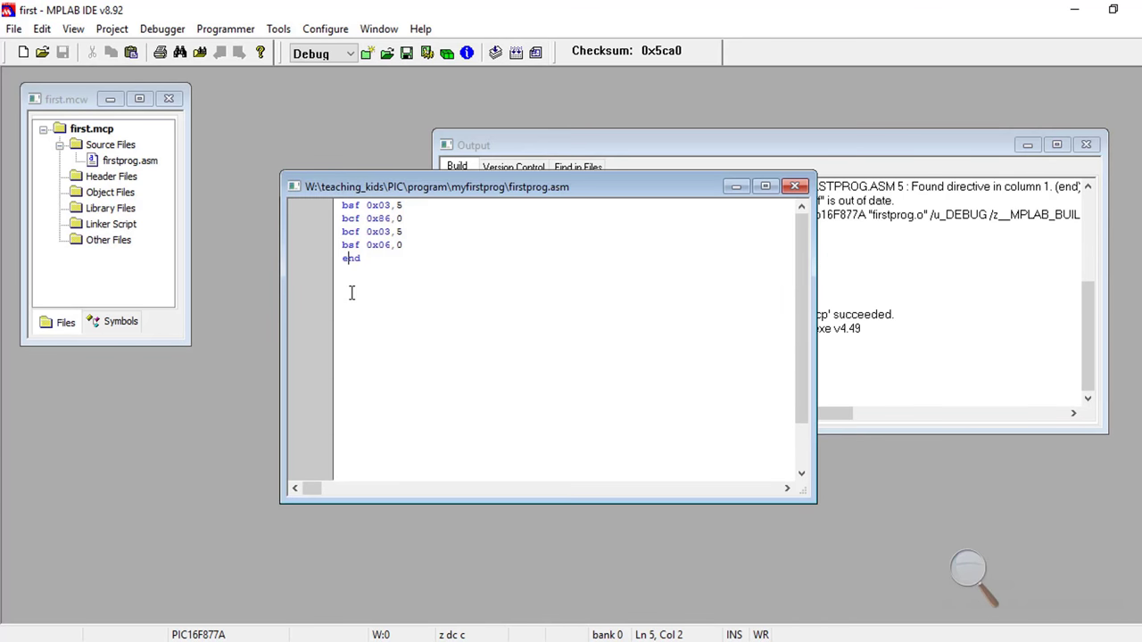
Set PICkit 3 as the programmer and accept the voltage caution for the PIC16F877A
click(225, 29)
mouse_move(252, 50)
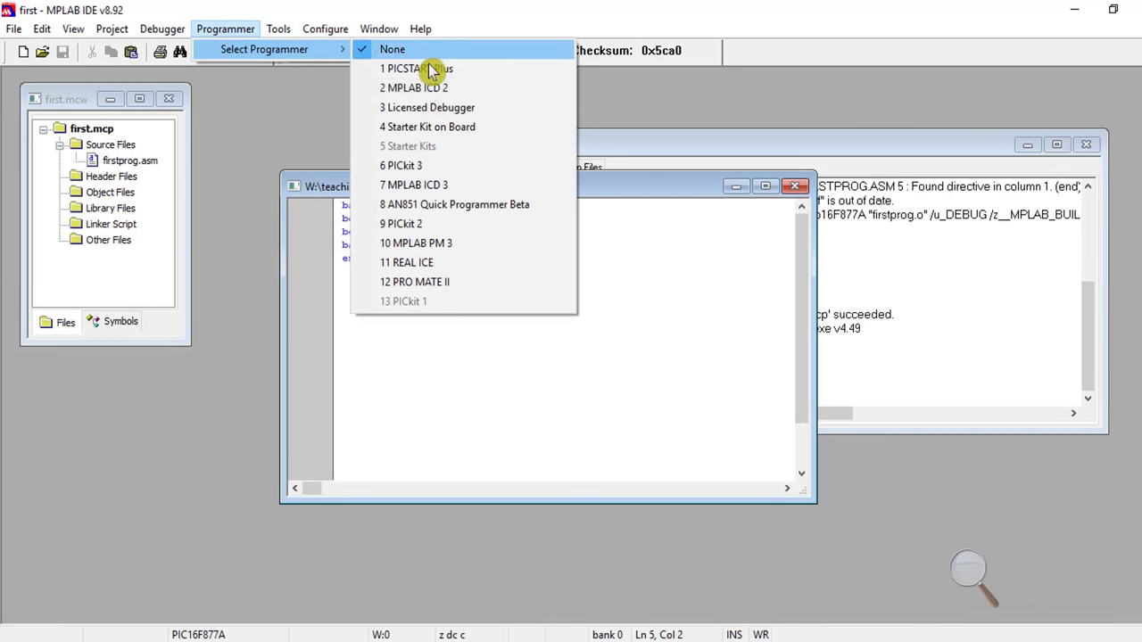
click(428, 168)
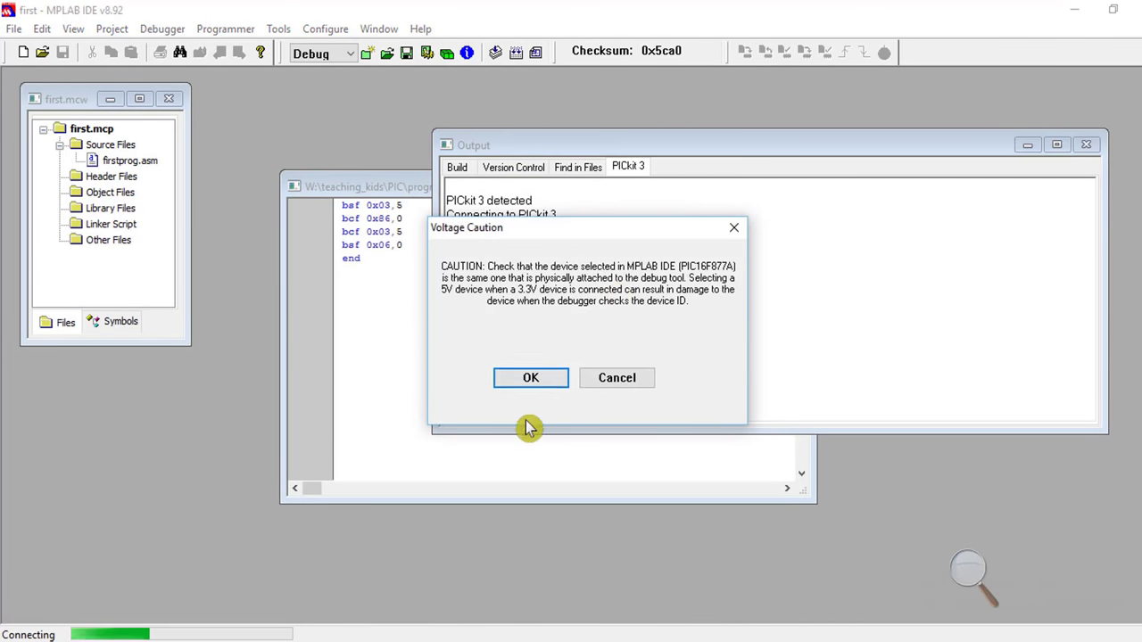
click(535, 379)
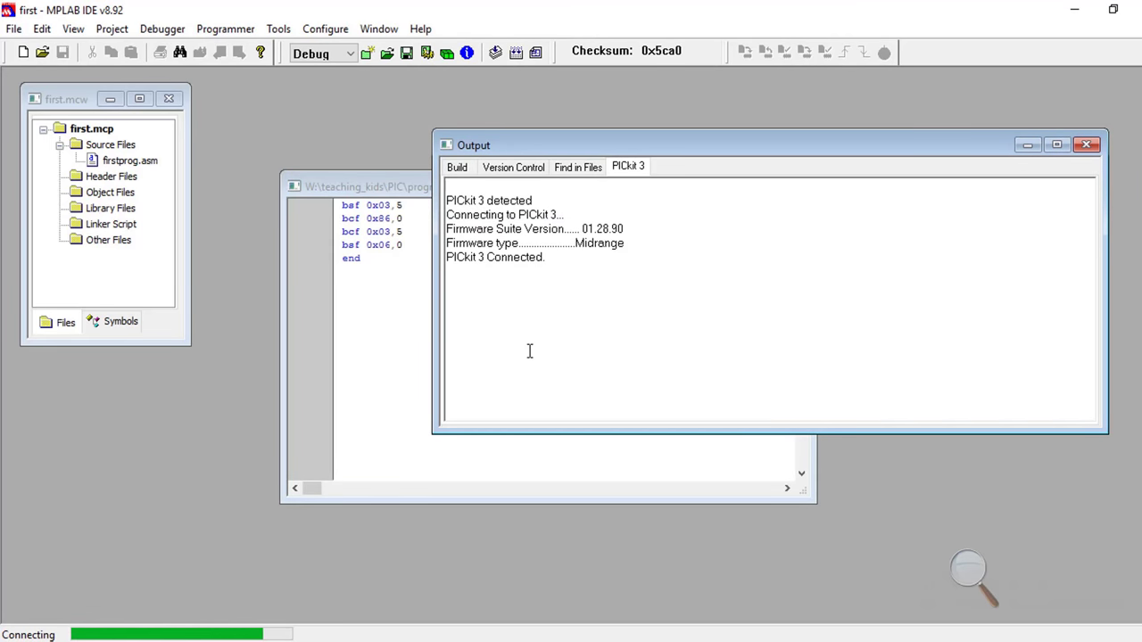
drag(465, 290, 597, 286)
click(629, 345)
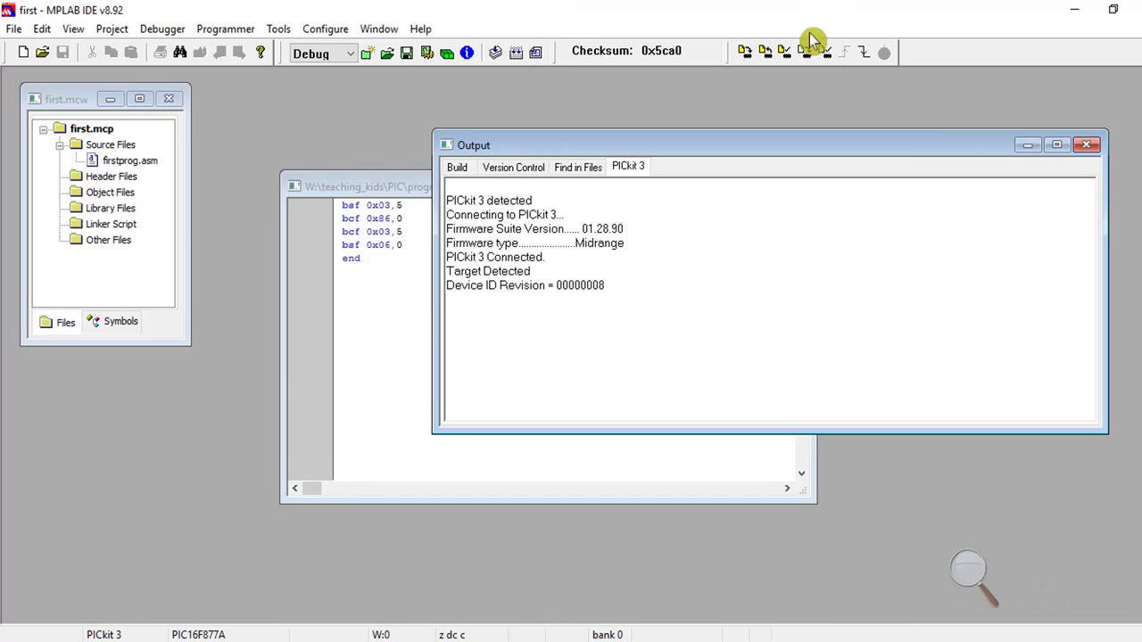
click(226, 29)
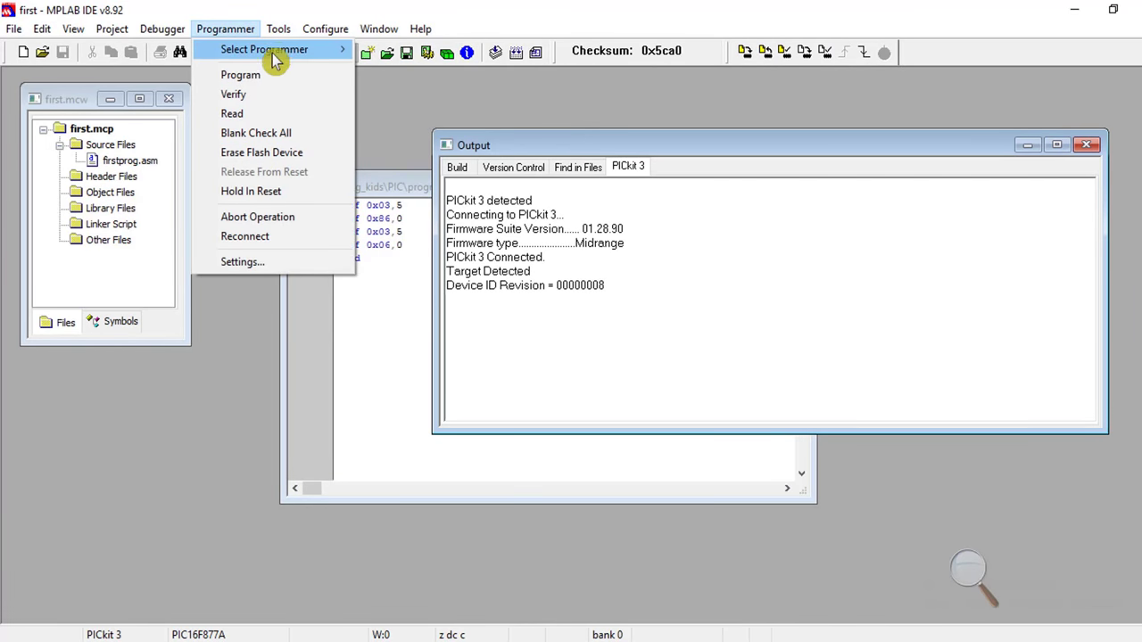
mouse_move(272, 52)
click(689, 287)
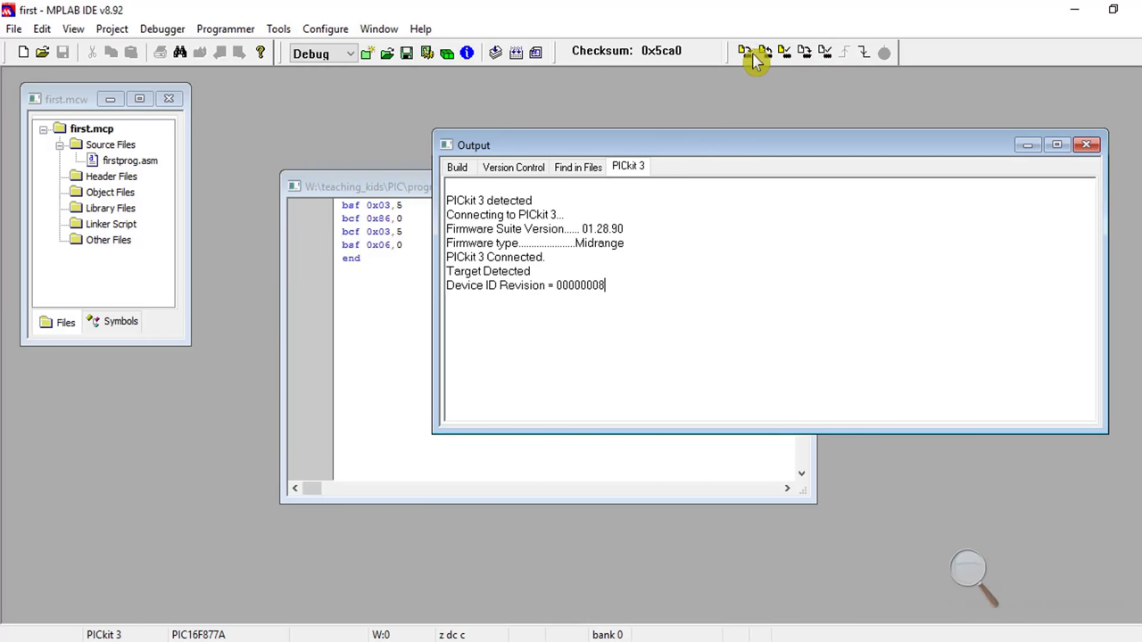
Open the Program Memory view and examine the disassembled instructions from address 0000 to 0003
click(368, 245)
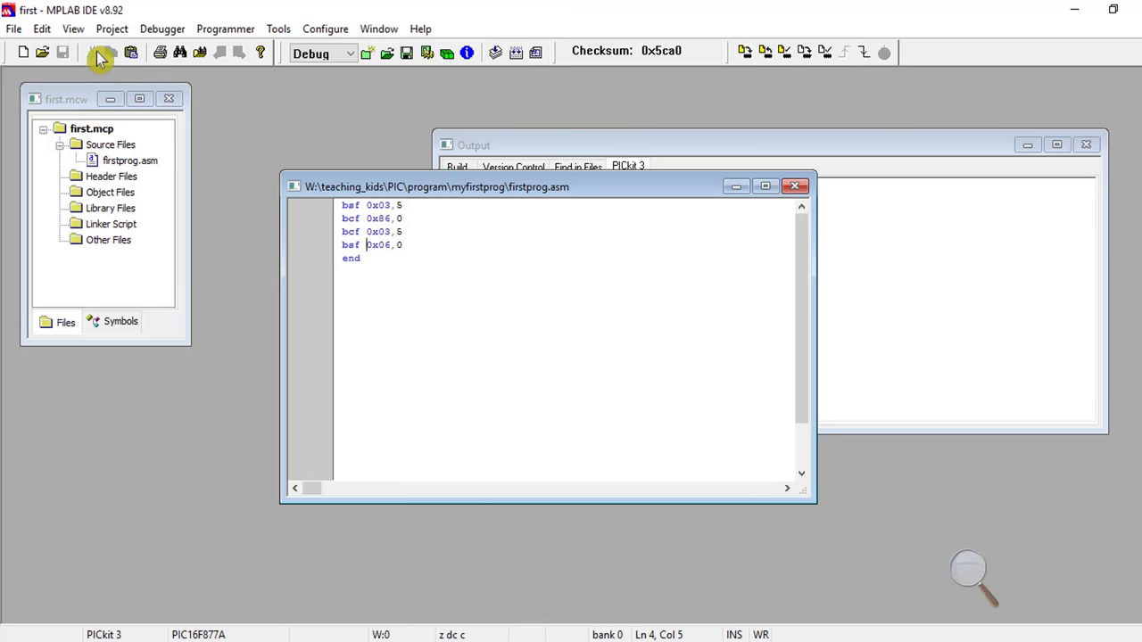
click(72, 29)
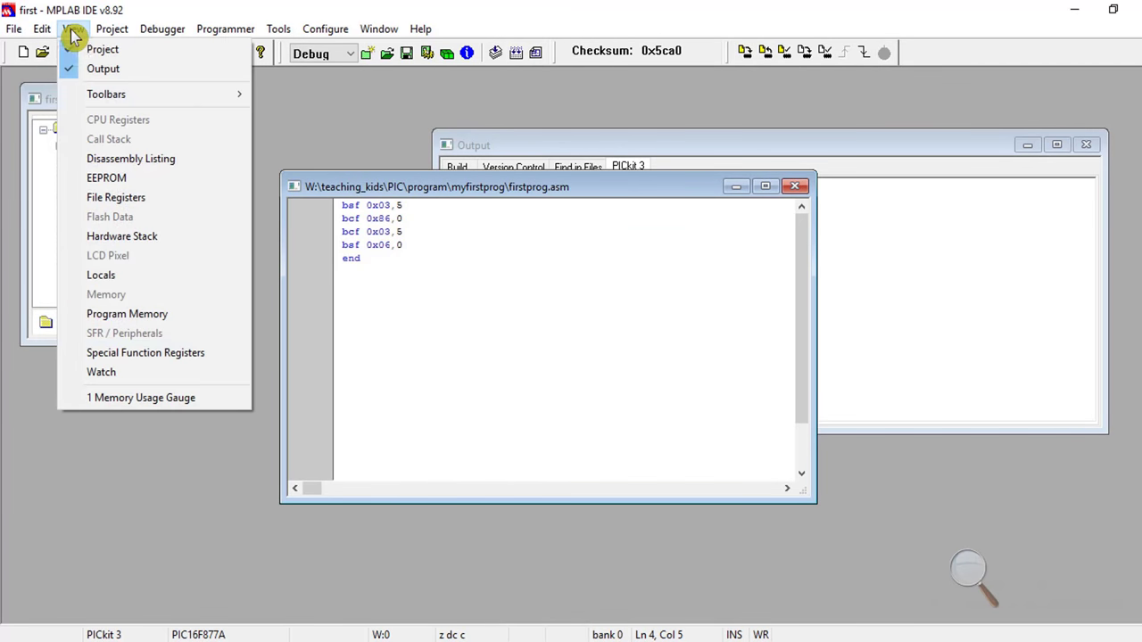
click(123, 319)
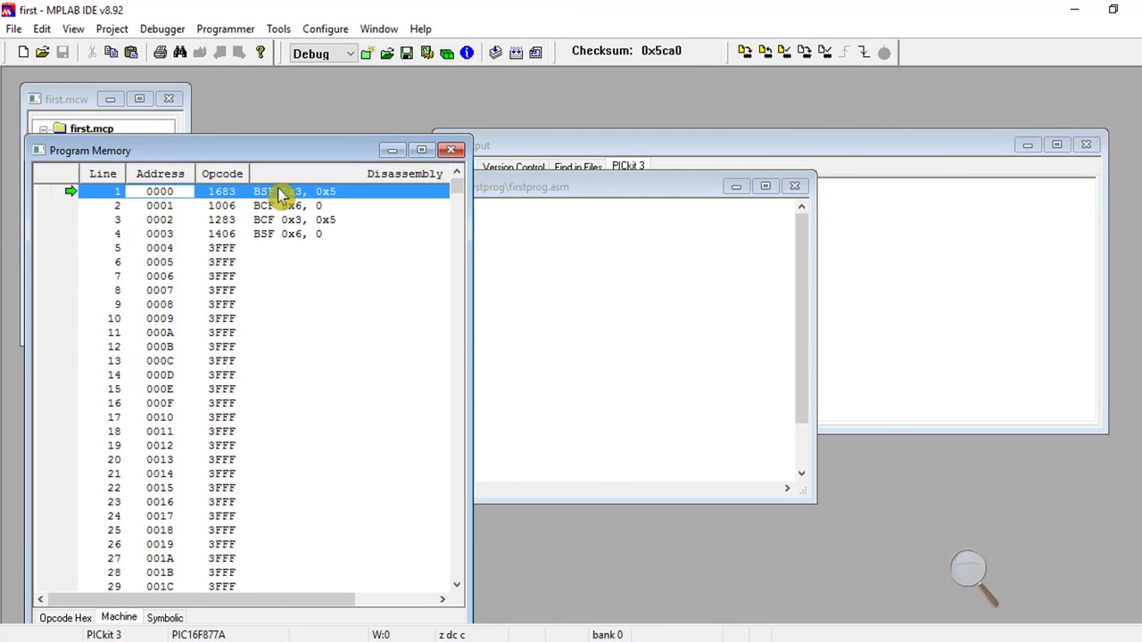
click(283, 235)
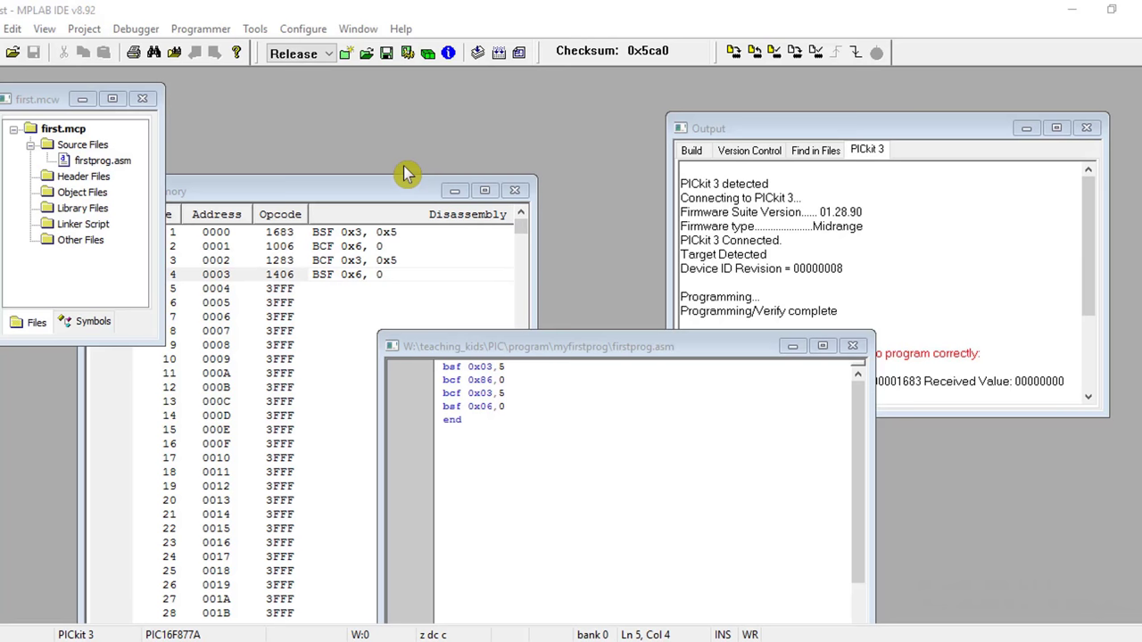
In the Configuration Bits, turn off "Configuration Bits set in code" and set the Oscillator Selection bits to HS oscillator
click(300, 29)
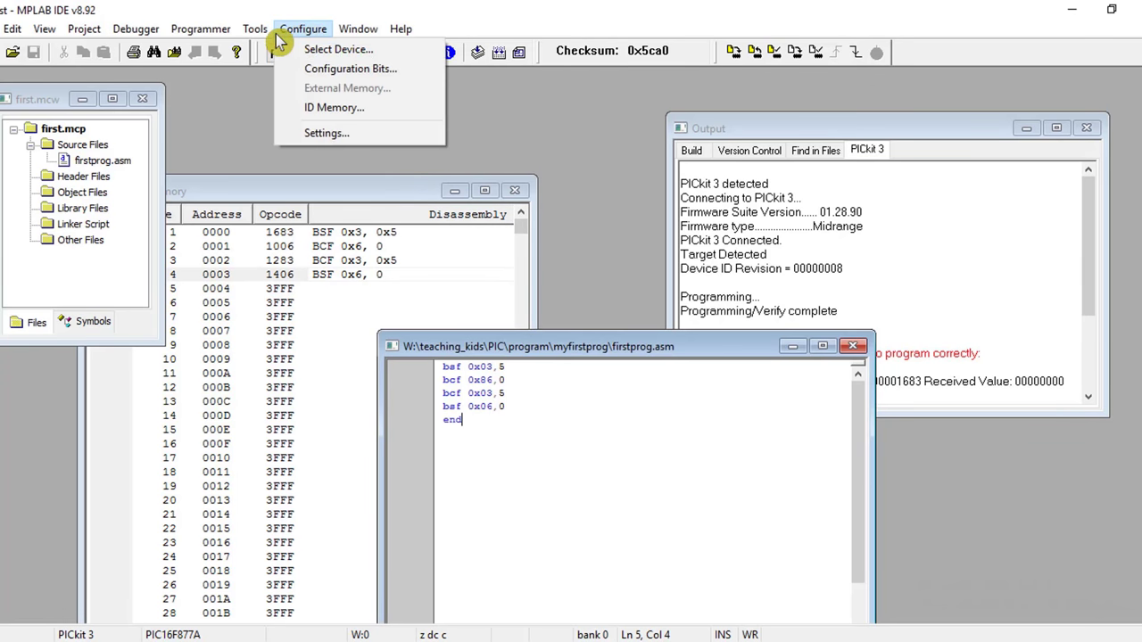
click(290, 79)
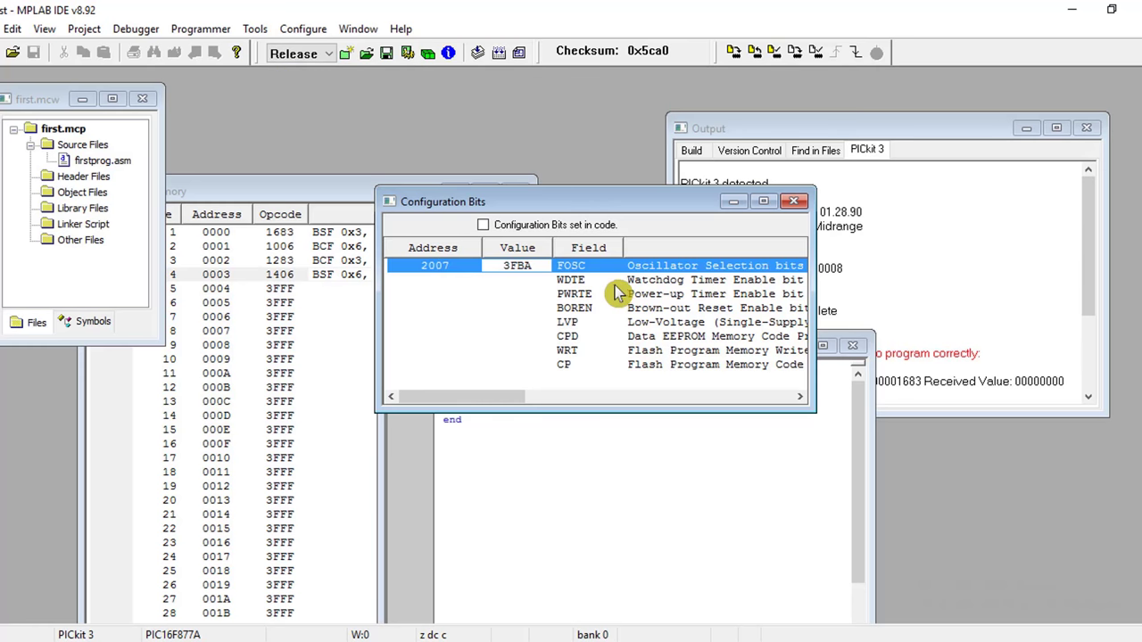
click(483, 225)
click(714, 369)
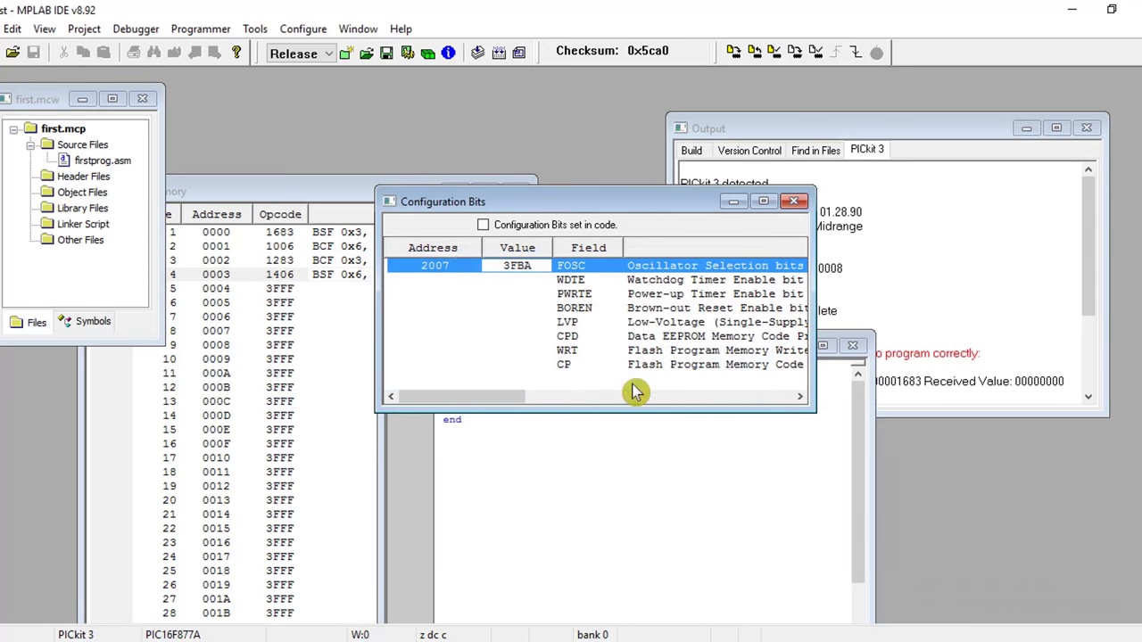
drag(505, 398, 694, 408)
click(639, 270)
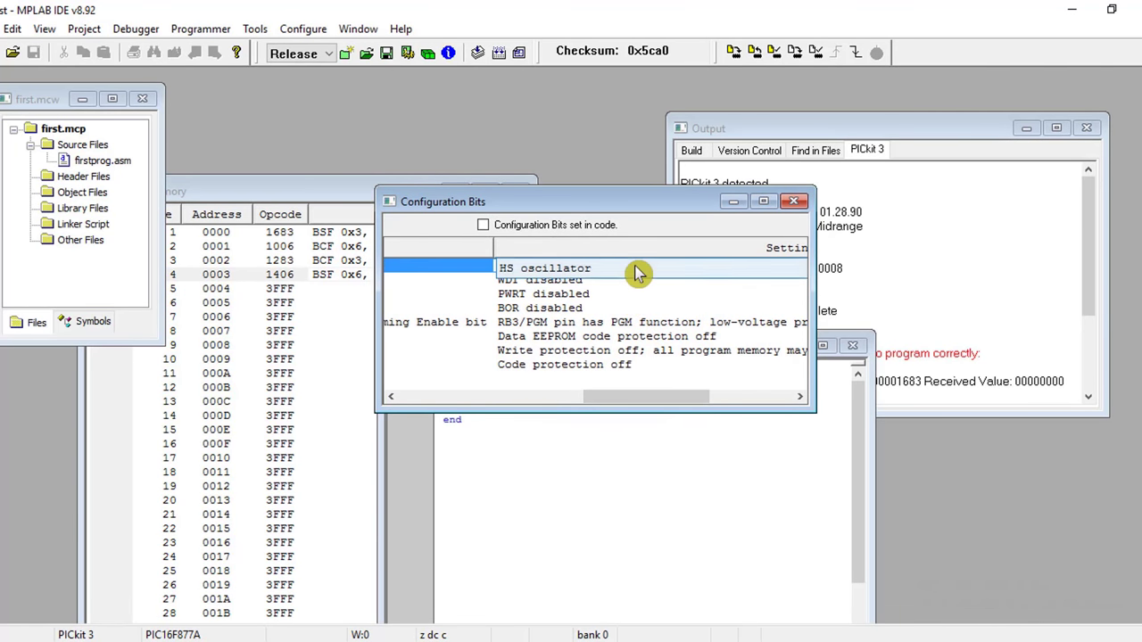
click(642, 273)
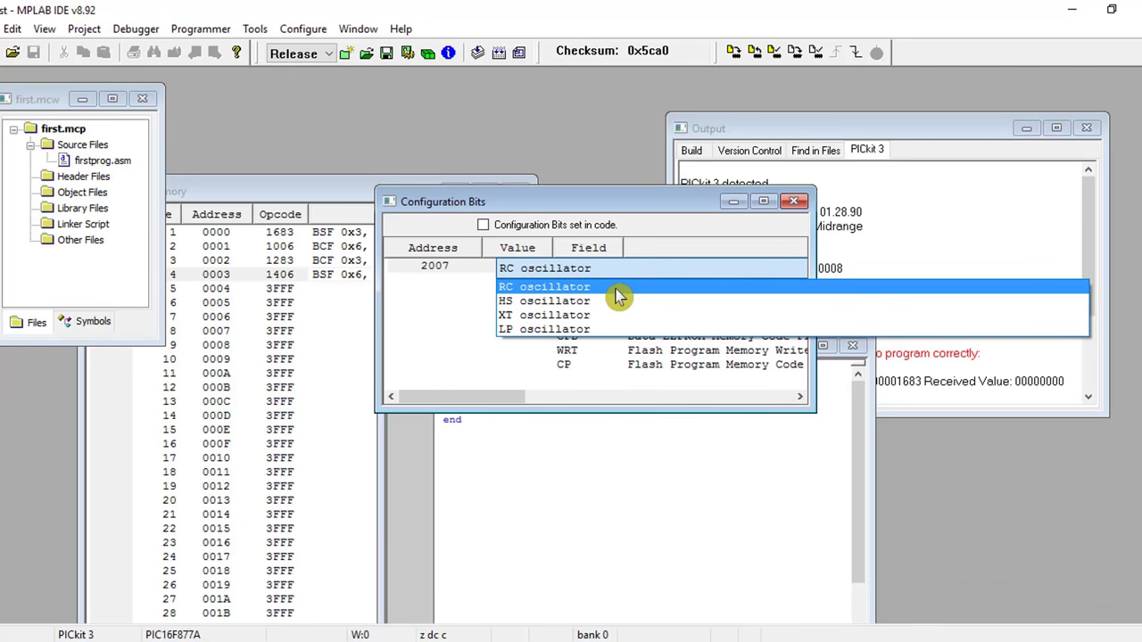
click(571, 302)
Review the watchdog, power-up timer and brown-out reset settings, turn "Configuration Bits set in code" back on and close the Configuration Bits
drag(520, 396, 660, 402)
click(635, 280)
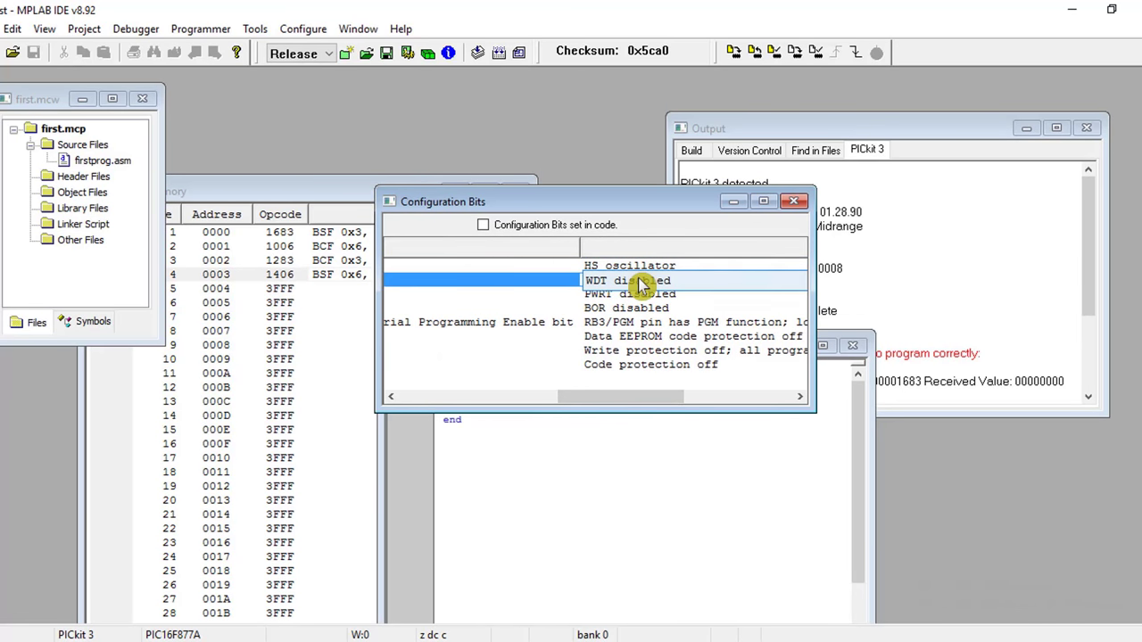
click(649, 297)
click(655, 310)
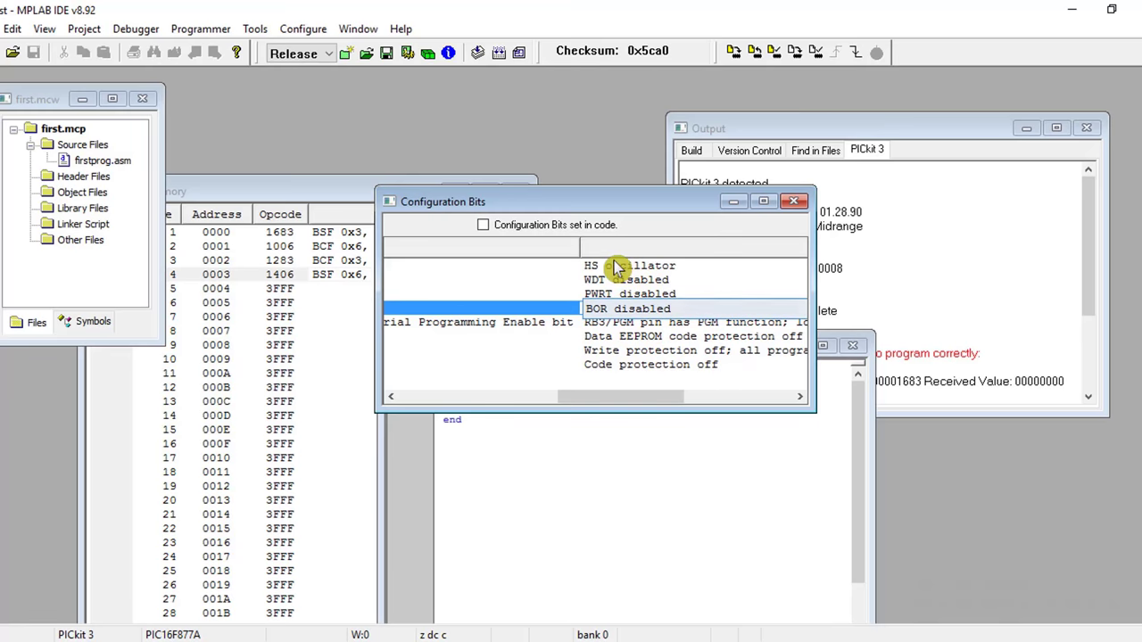
click(482, 225)
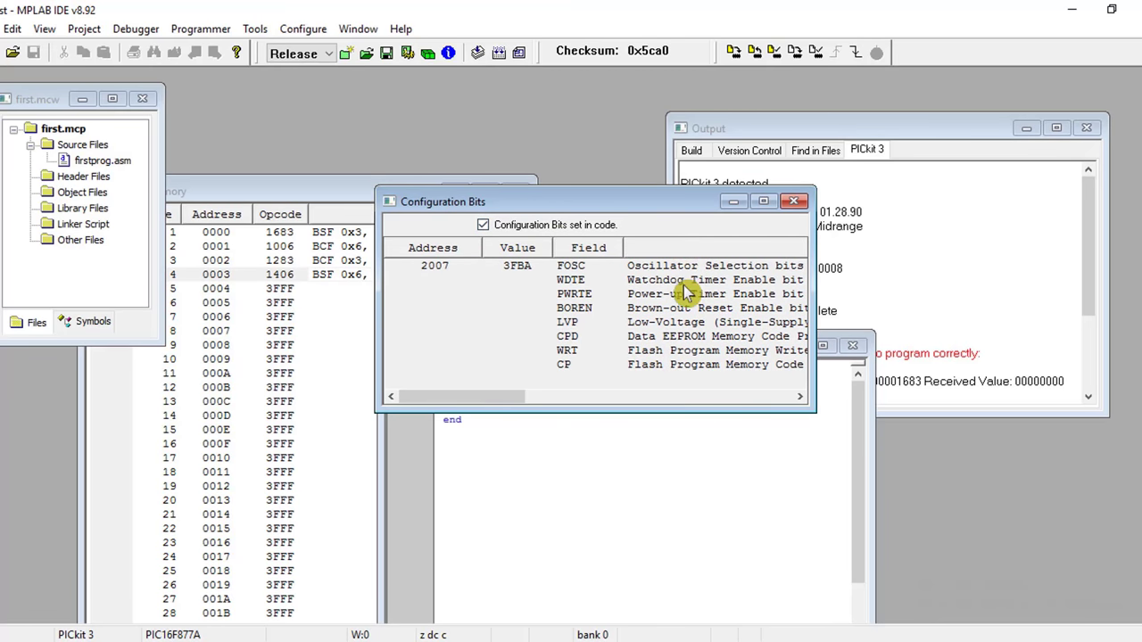
click(791, 204)
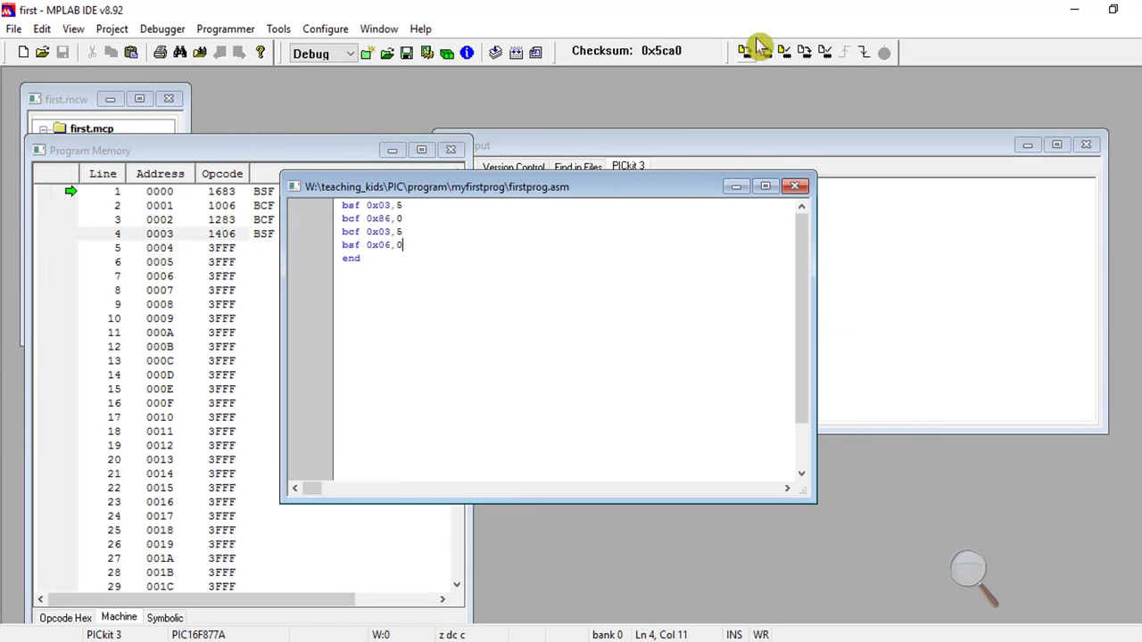
Program the target device with the PICkit 3, agreeing to rebuild the project as a release build
click(744, 54)
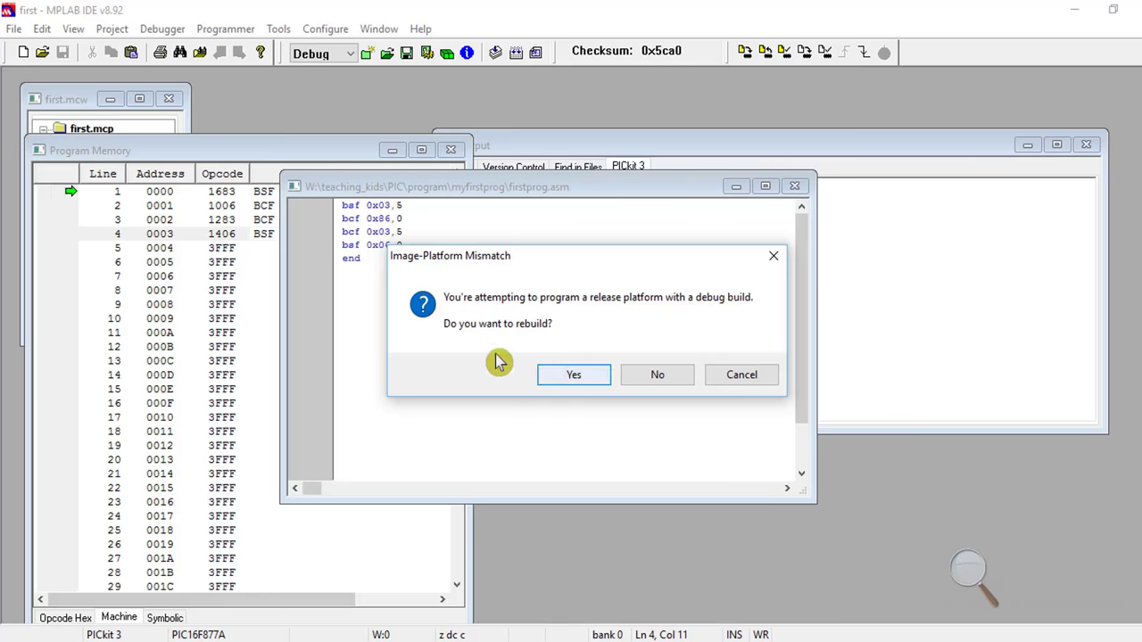
click(574, 375)
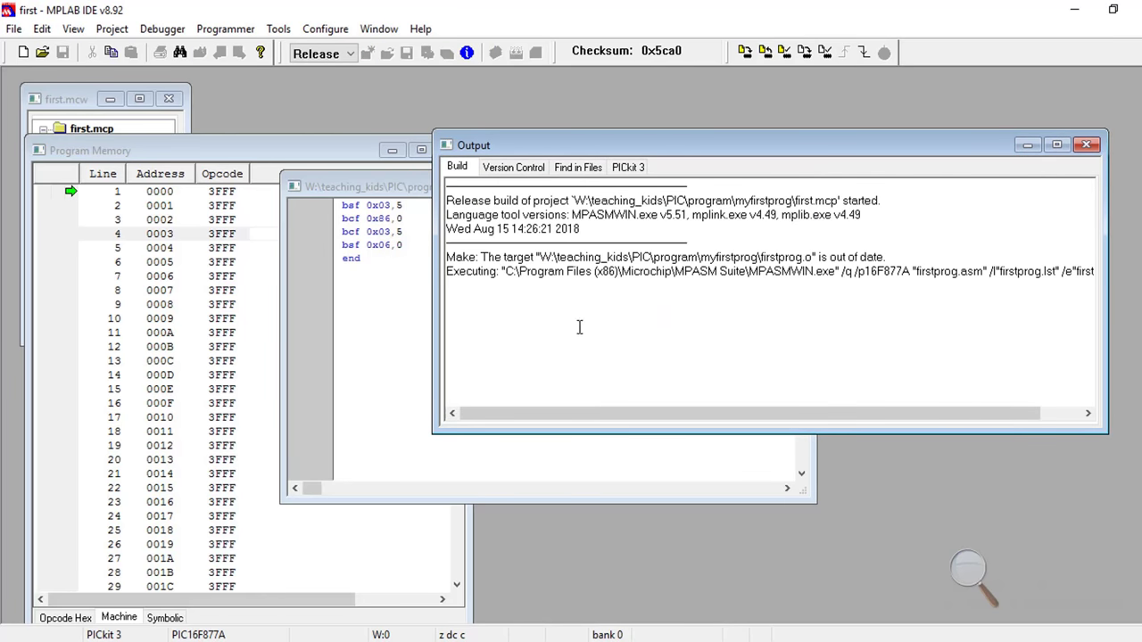